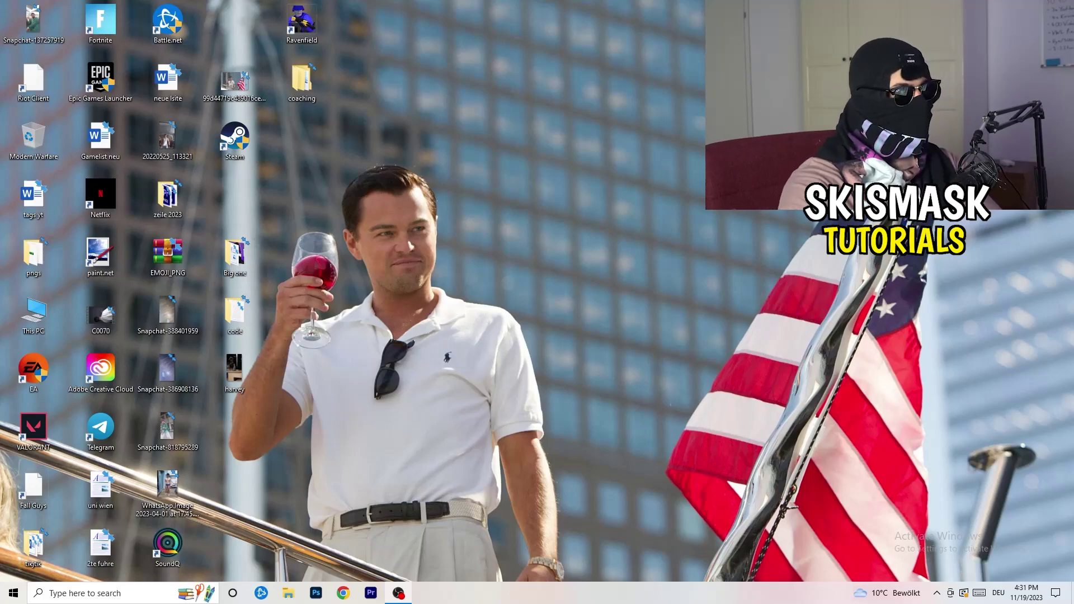
# Launch NVIDIA Control Panel from the desktop's right-click menu
pyautogui.rightClick(577, 200)
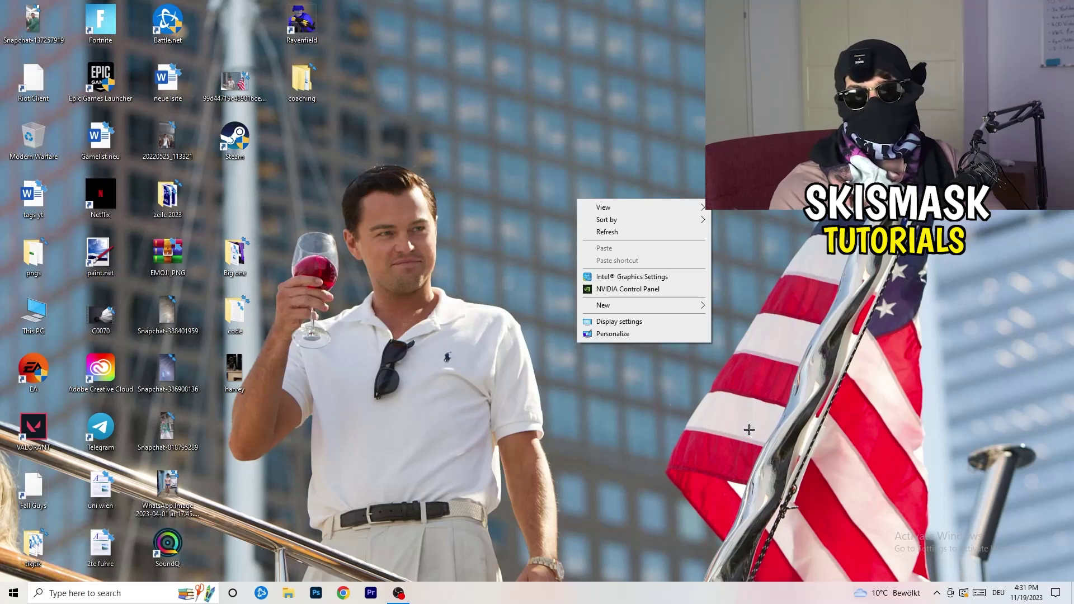
pyautogui.click(753, 391)
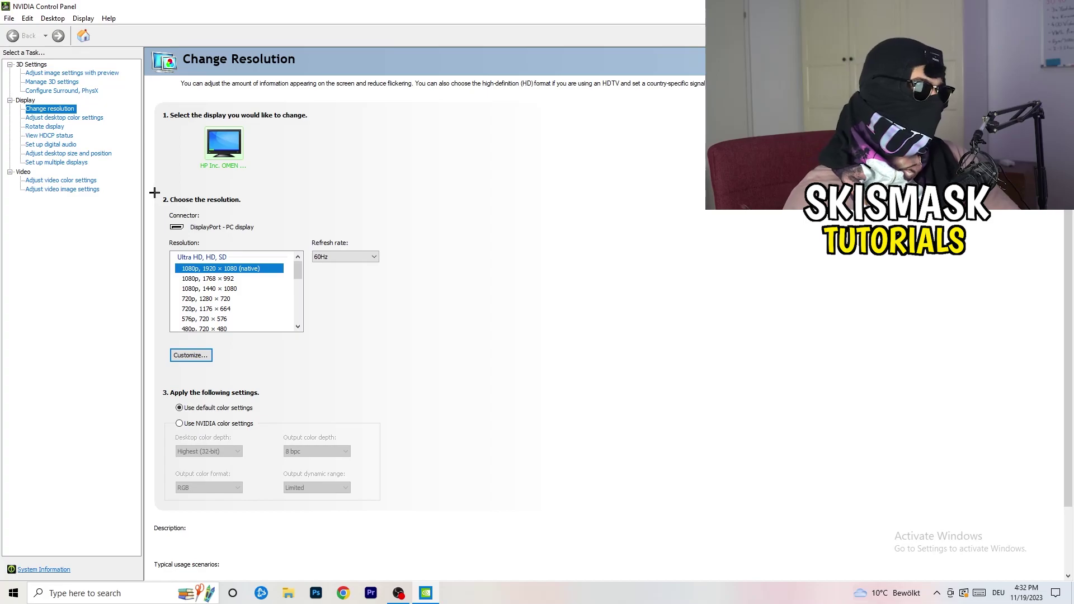
# Start a new custom resolution with 1440 horizontal pixels and 1040 vertical lines
pyautogui.click(204, 355)
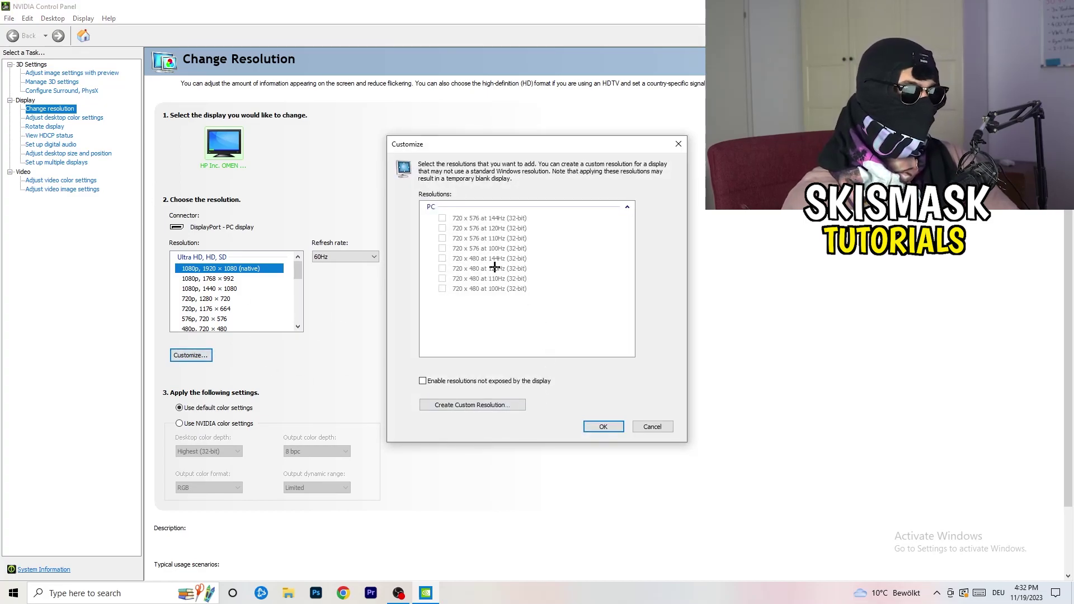
pyautogui.click(487, 404)
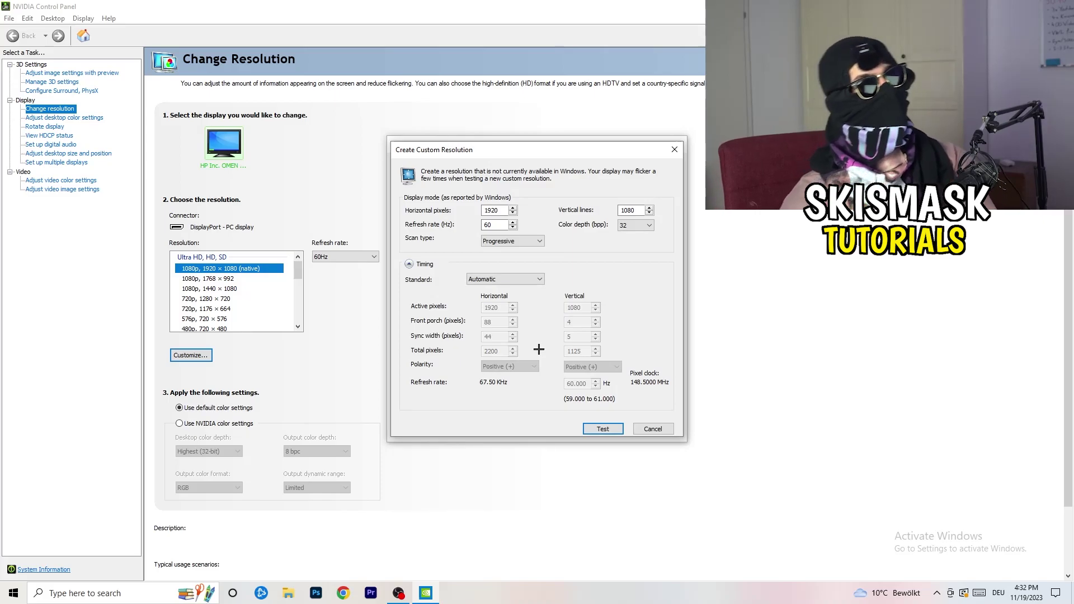
pyautogui.click(502, 211)
pyautogui.moveTo(501, 212); pyautogui.dragTo(468, 206)
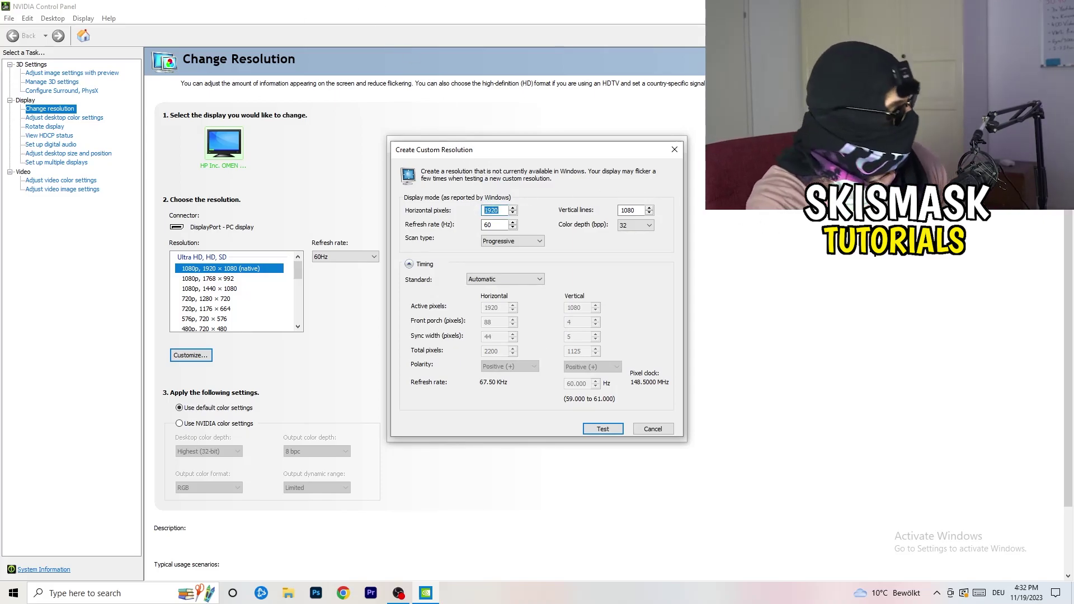
pyautogui.write('1140')
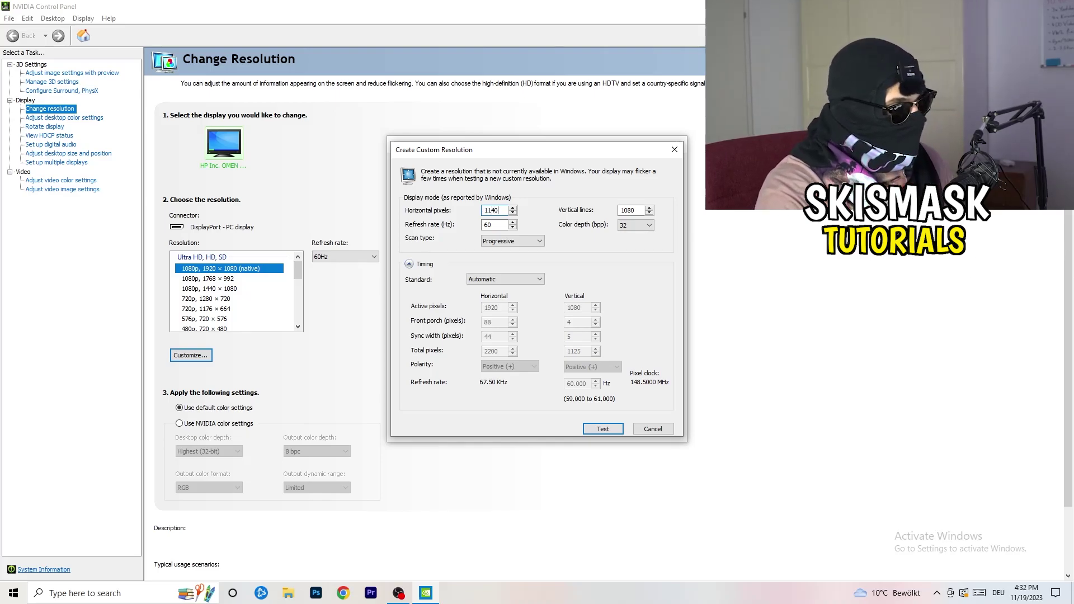
pyautogui.press('BackSpace')
pyautogui.press('BackSpace')
pyautogui.press('BackSpace')
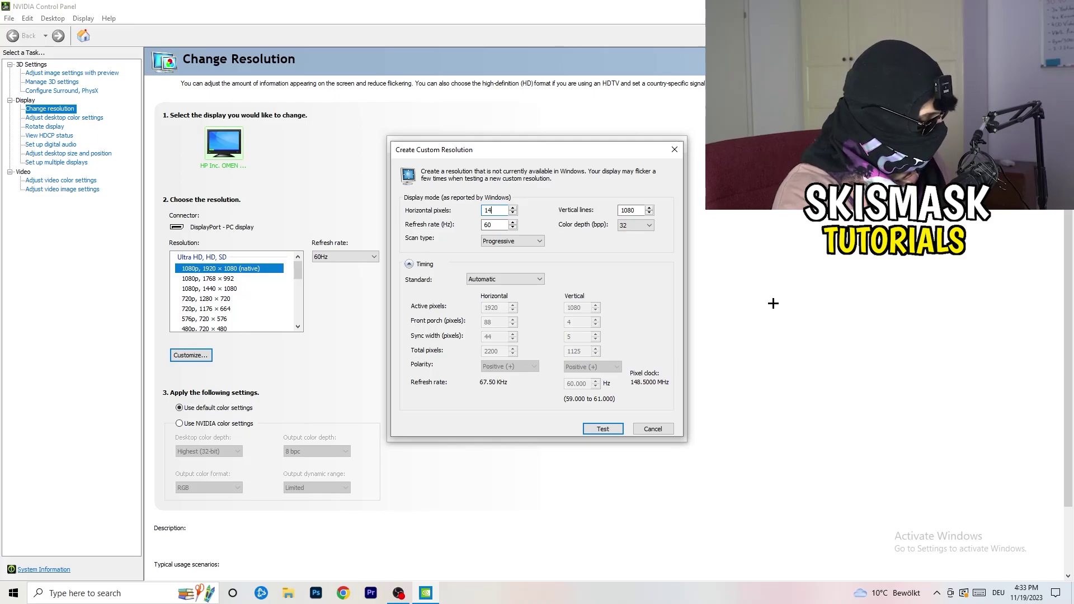
pyautogui.write('440')
pyautogui.doubleClick(628, 210)
pyautogui.write('10')
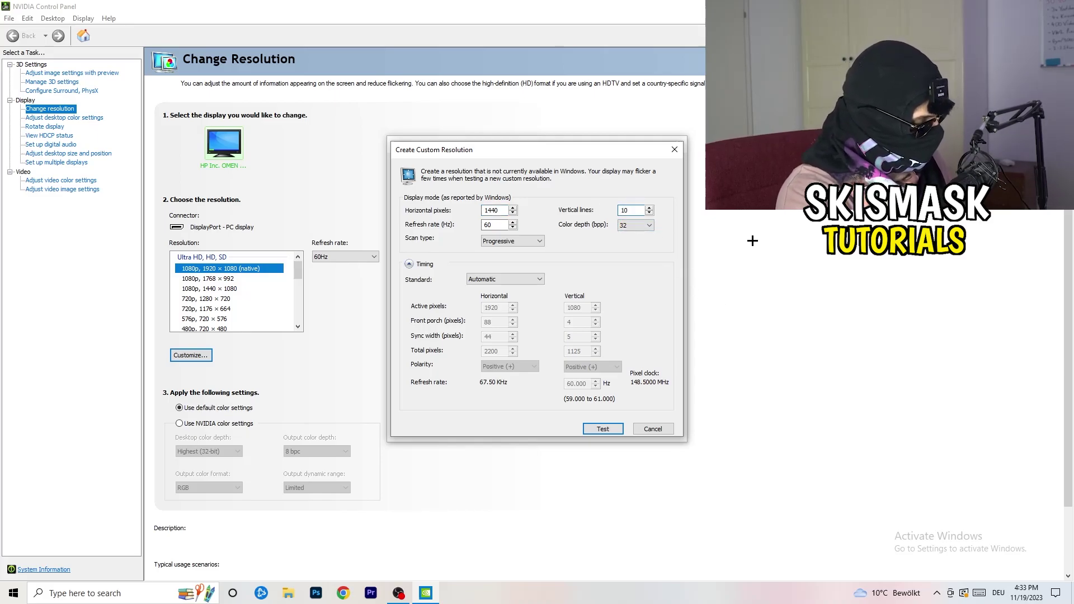
pyautogui.write('40')
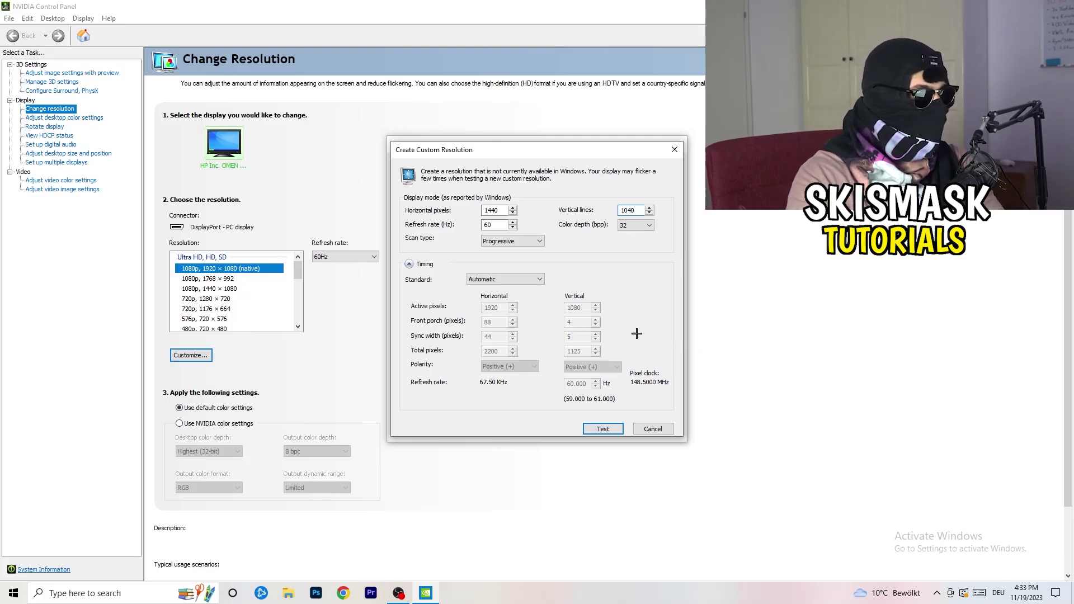
# Set the custom resolution's timing standard to CVT reduced blank
pyautogui.click(510, 241)
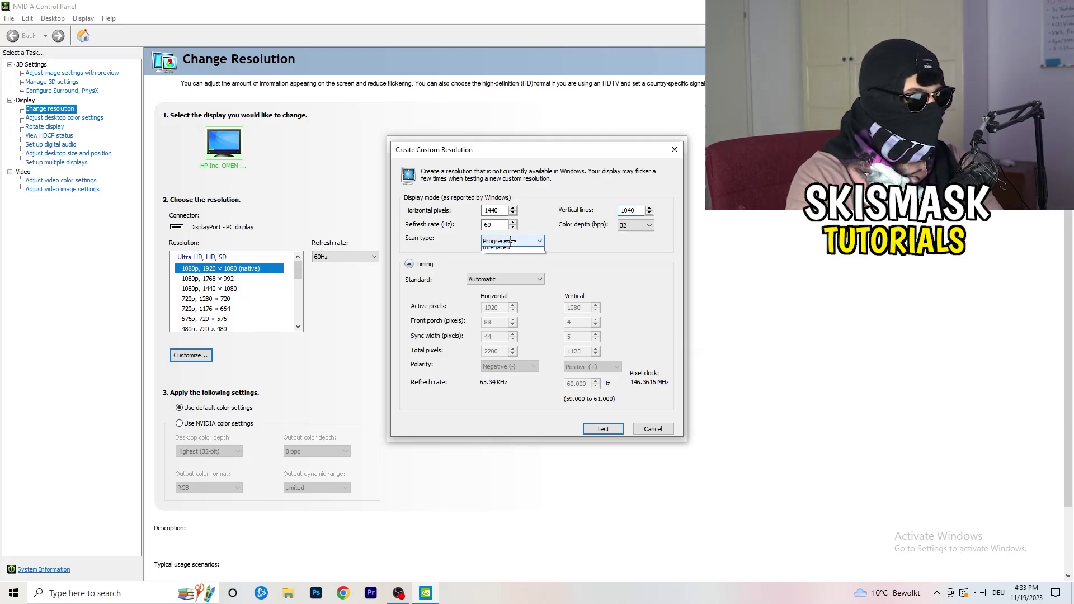
pyautogui.click(583, 240)
pyautogui.click(518, 279)
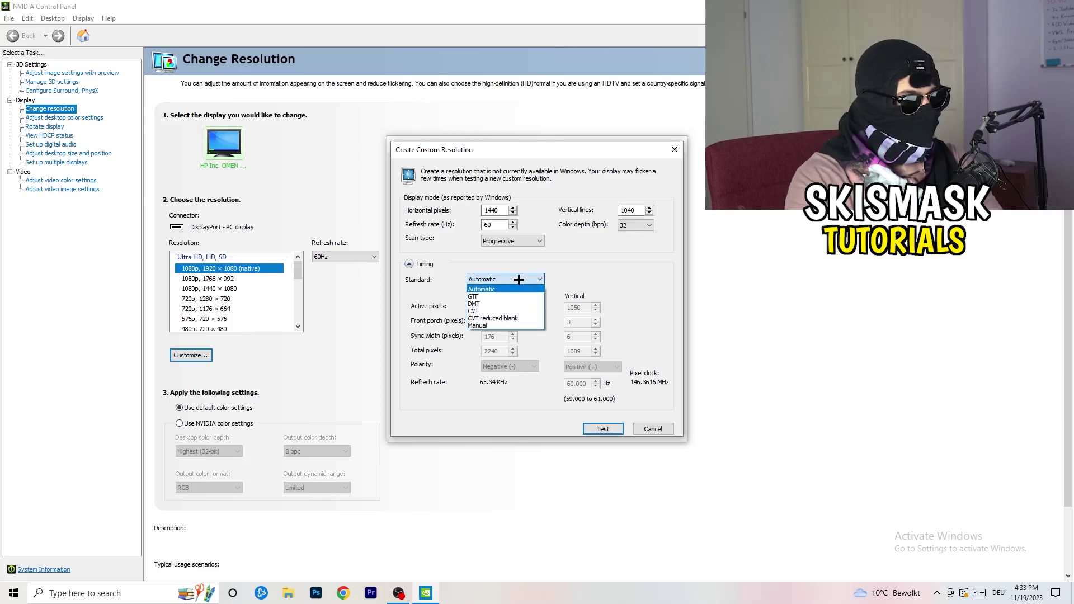
pyautogui.click(590, 284)
pyautogui.click(502, 279)
pyautogui.click(627, 278)
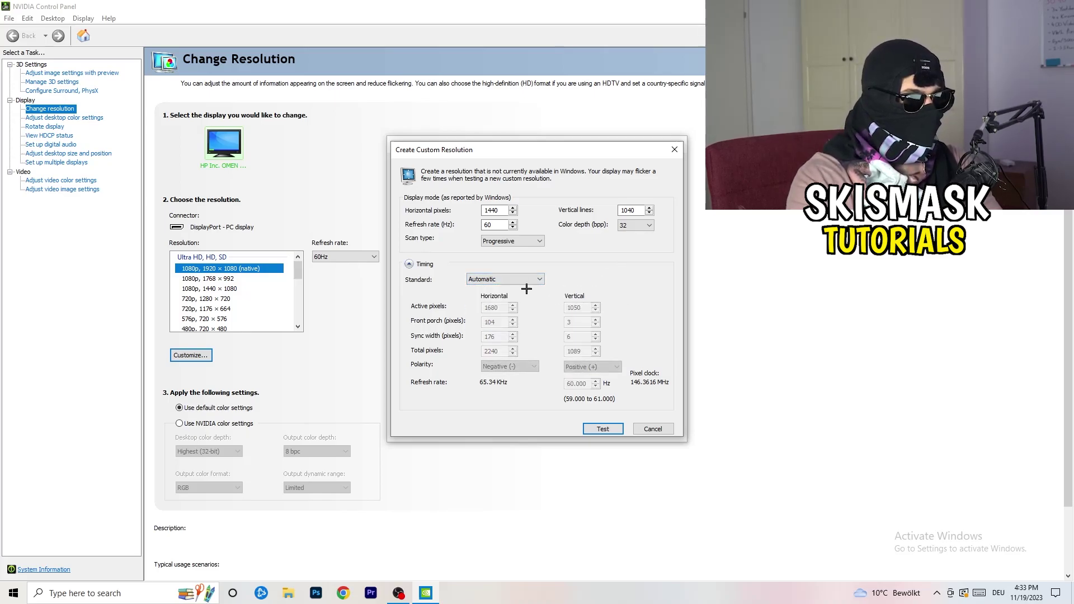
pyautogui.click(503, 280)
pyautogui.click(501, 324)
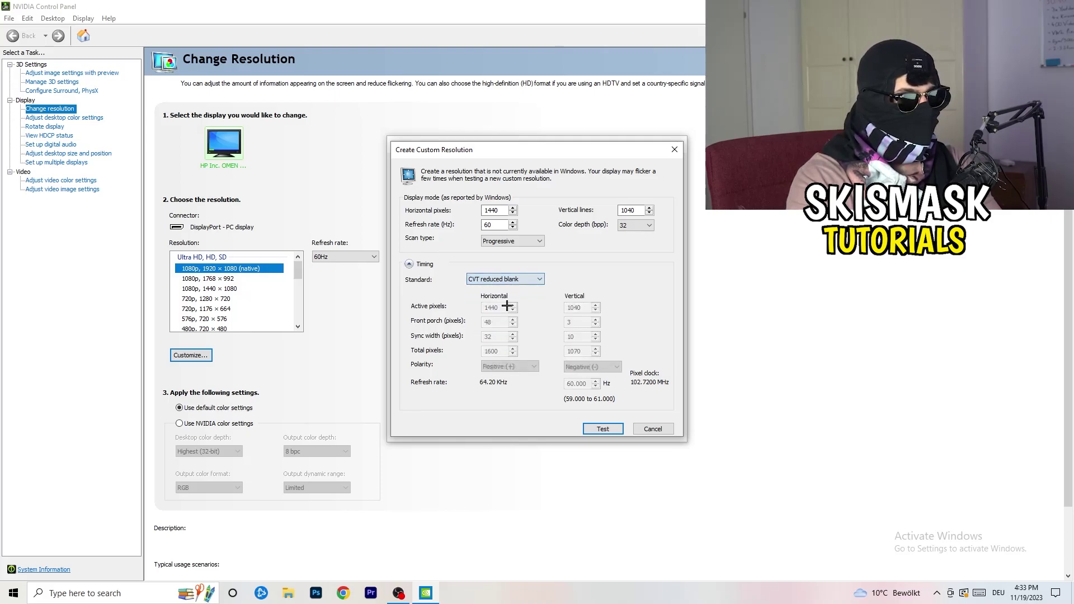
# Close both custom resolution windows and NVIDIA Control Panel, then launch Windows Settings from Start
pyautogui.click(678, 146)
pyautogui.click(679, 144)
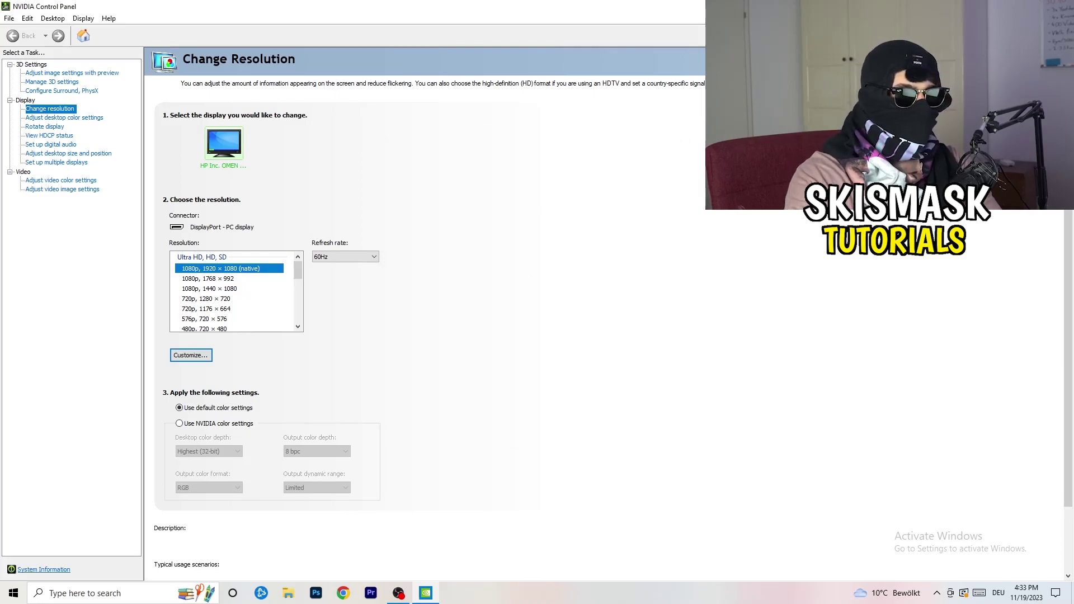
pyautogui.hotkey('alt', 'F4')
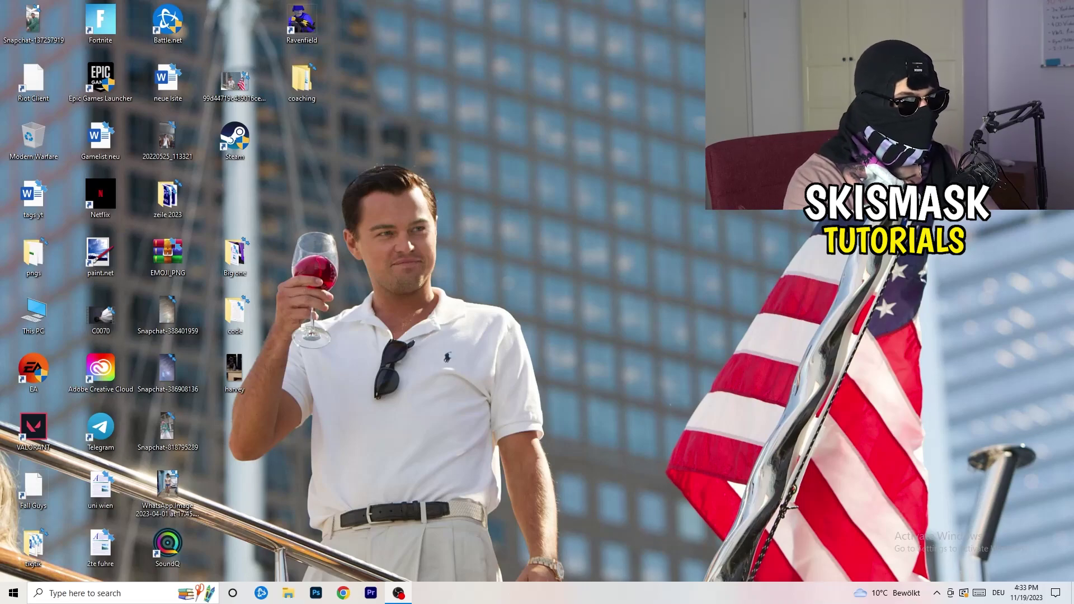
pyautogui.click(14, 593)
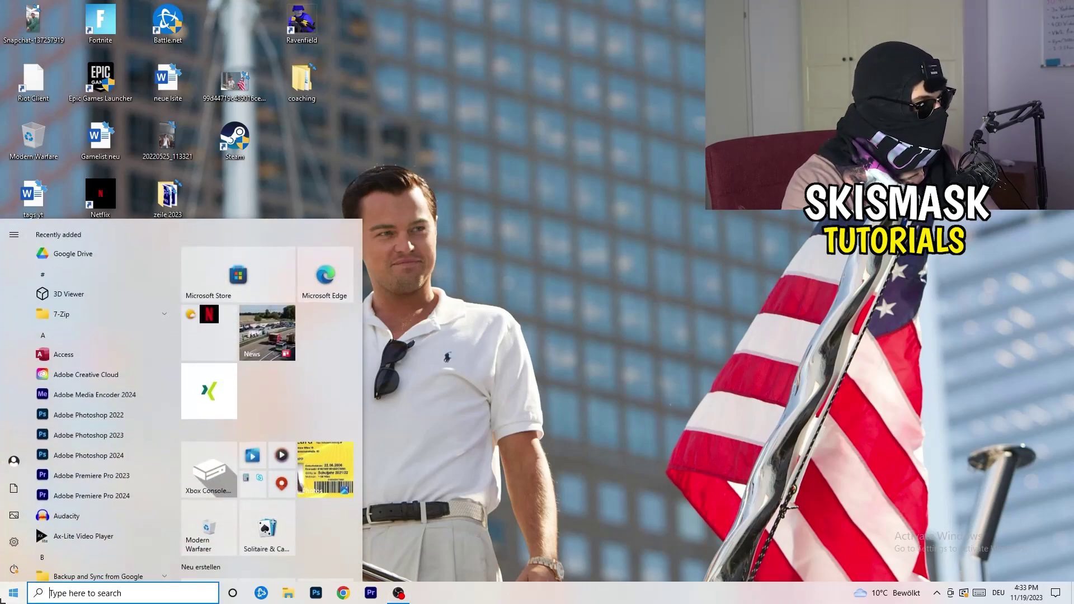
pyautogui.click(15, 542)
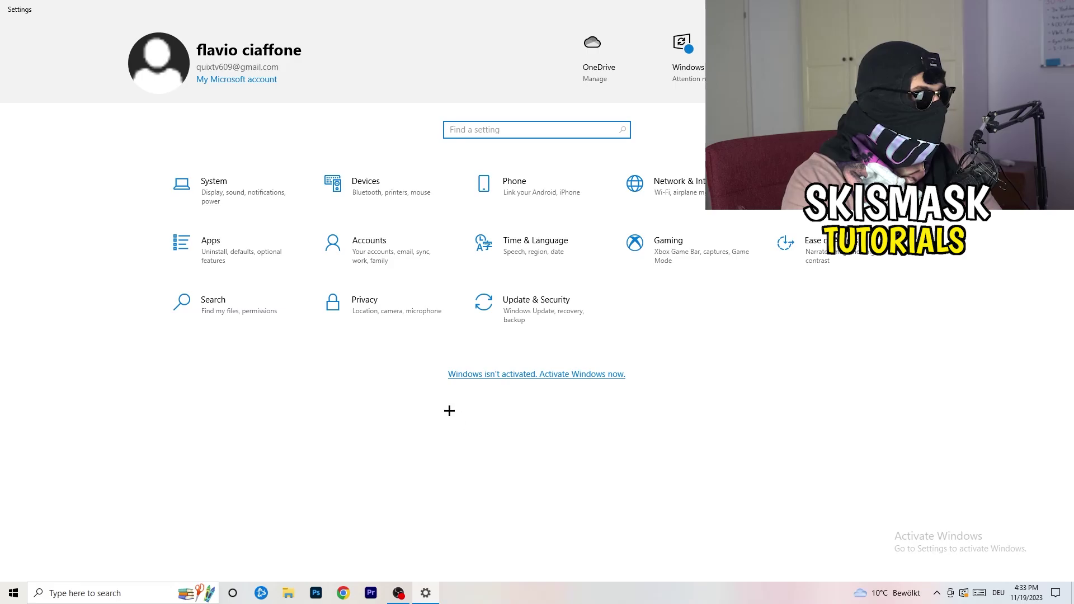
# In System > Display, keep the scale at 100% (Recommended)
pyautogui.click(236, 203)
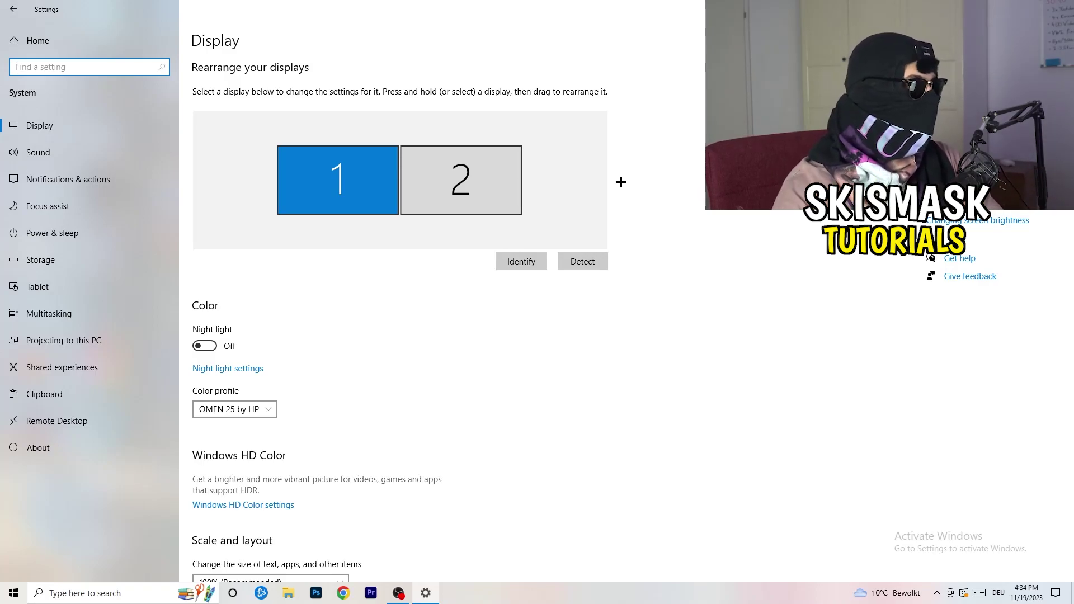
pyautogui.scroll(-4, 355, 274)
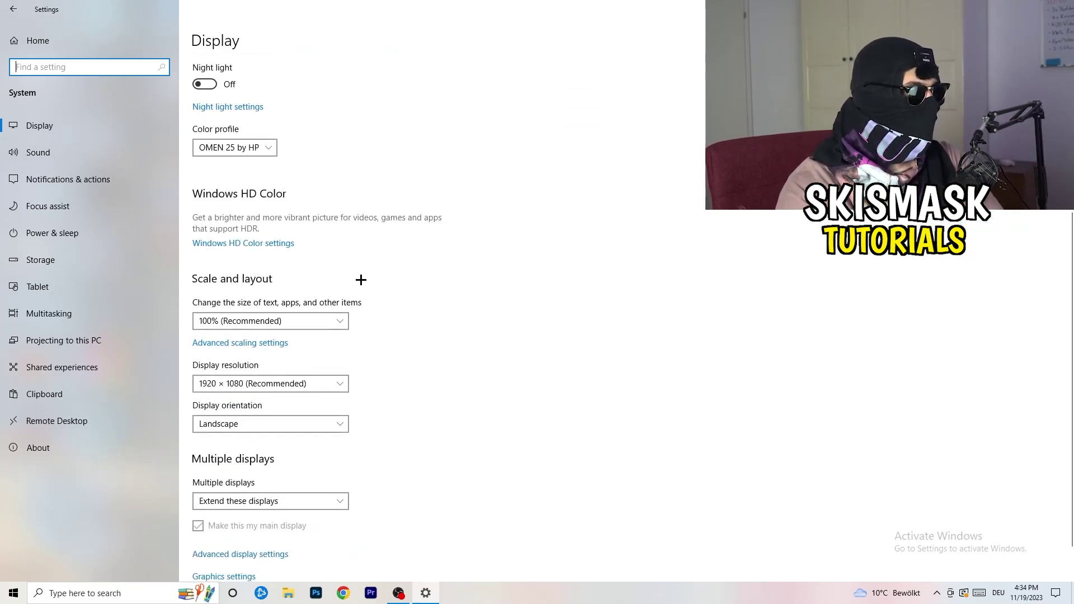
pyautogui.click(296, 167)
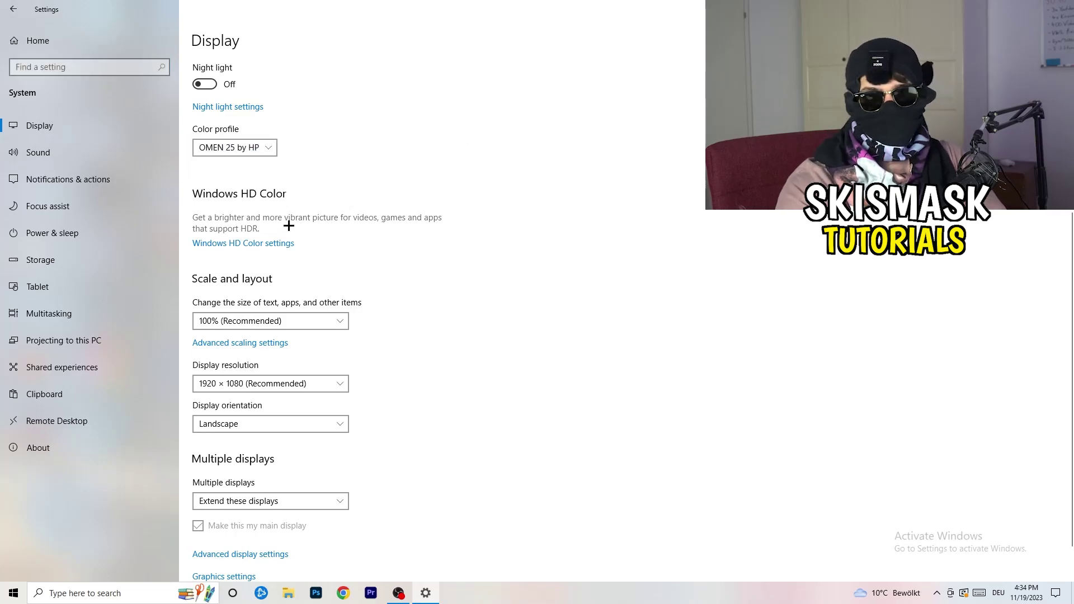
pyautogui.scroll(-1, 274, 233)
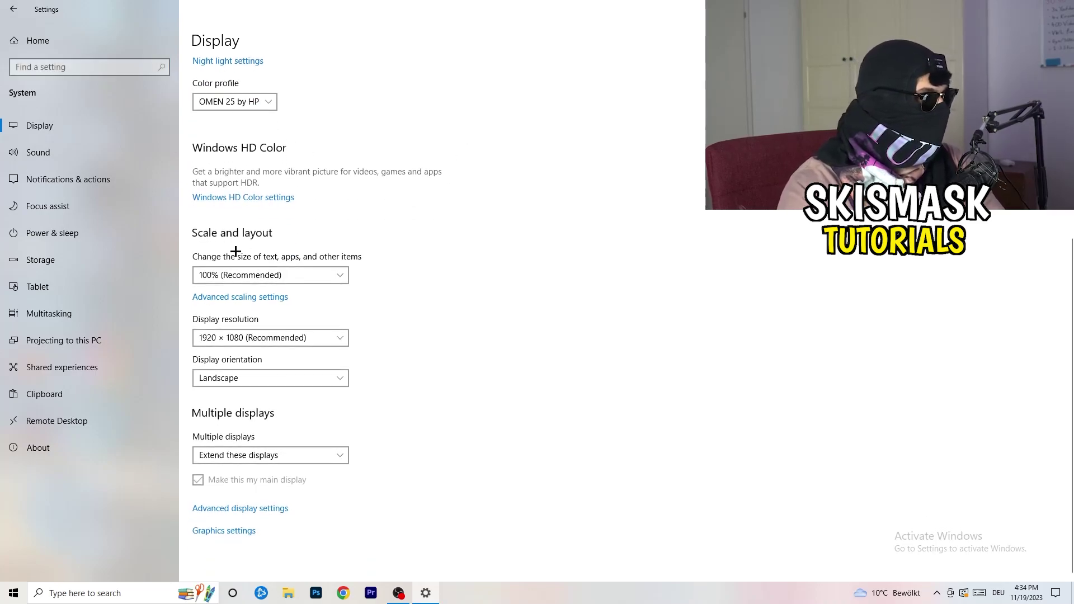
pyautogui.click(334, 273)
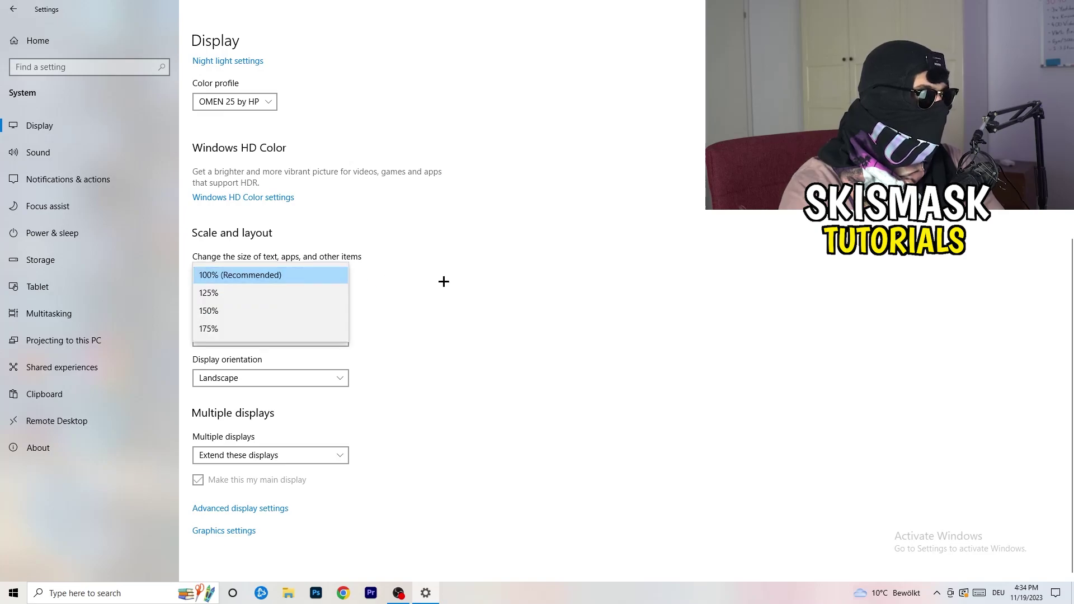
pyautogui.click(526, 263)
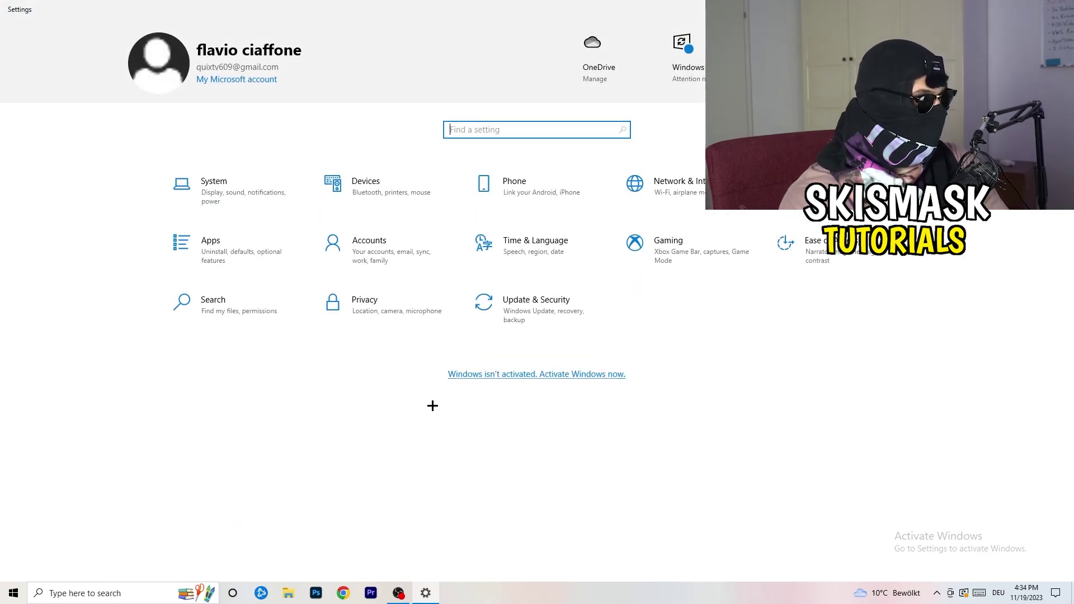
# Check that Gaming > Game Mode is On, then exit Settings
pyautogui.click(713, 268)
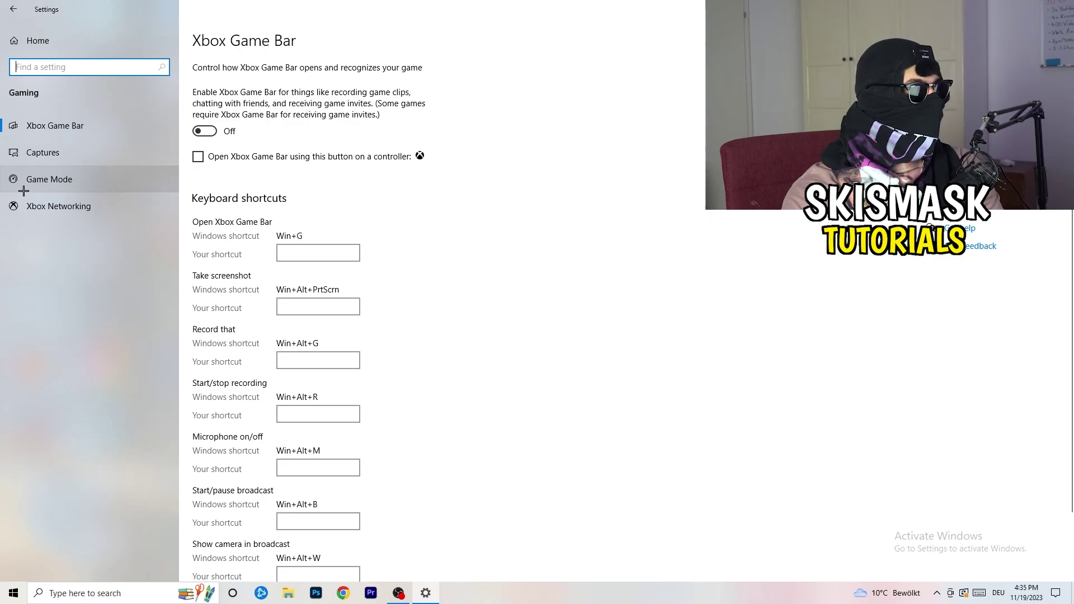
pyautogui.click(63, 179)
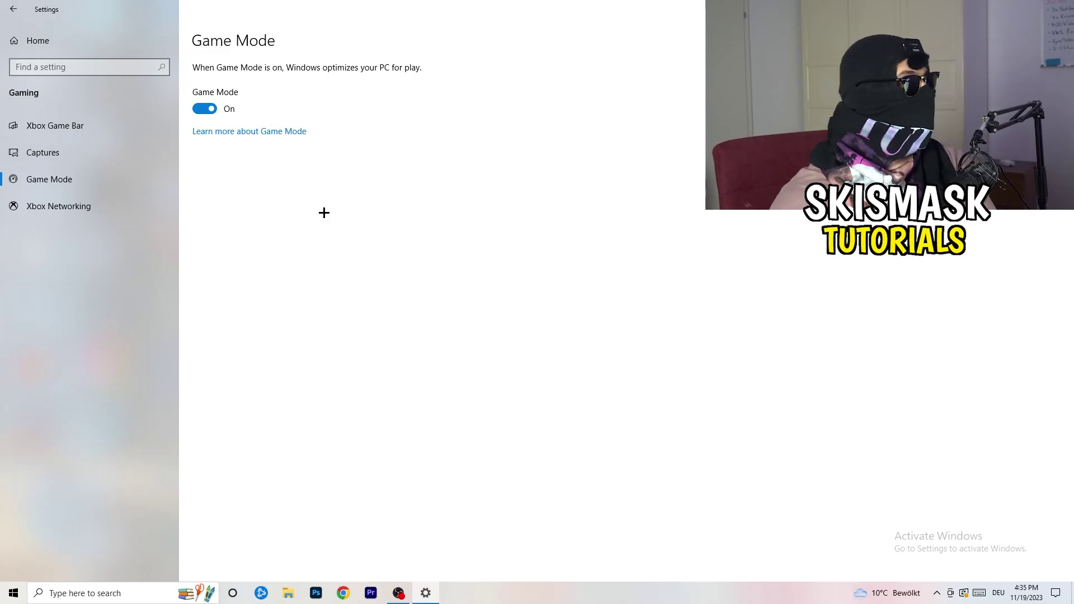
pyautogui.hotkey('alt', 'F4')
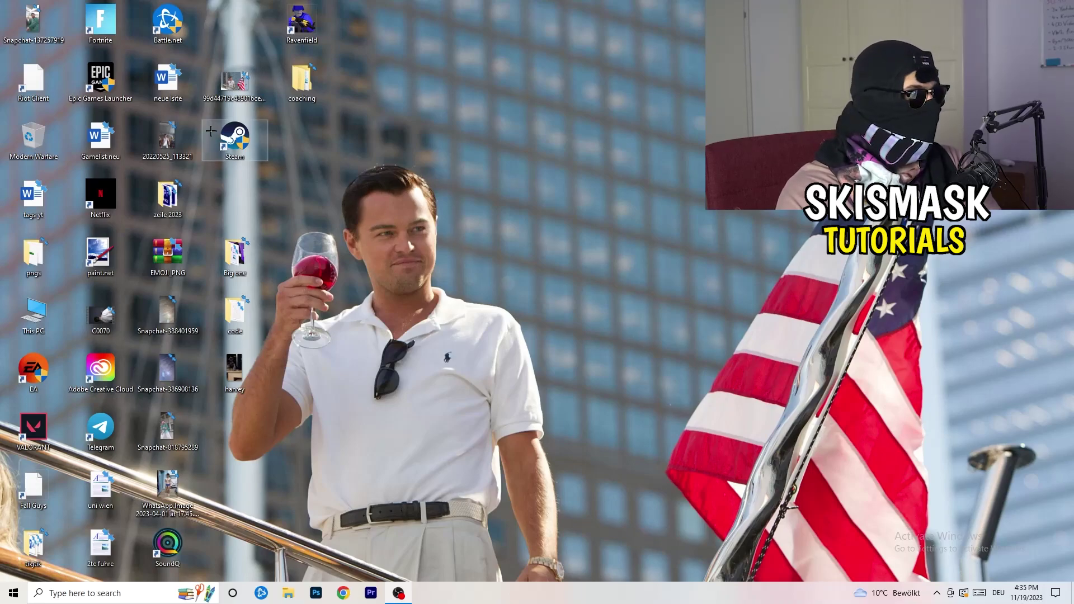
# Make the Steam shortcut run in Windows 8 compatibility mode as administrator and apply with OK
pyautogui.moveTo(235, 141); pyautogui.dragTo(568, 228)
pyautogui.rightClick(571, 194)
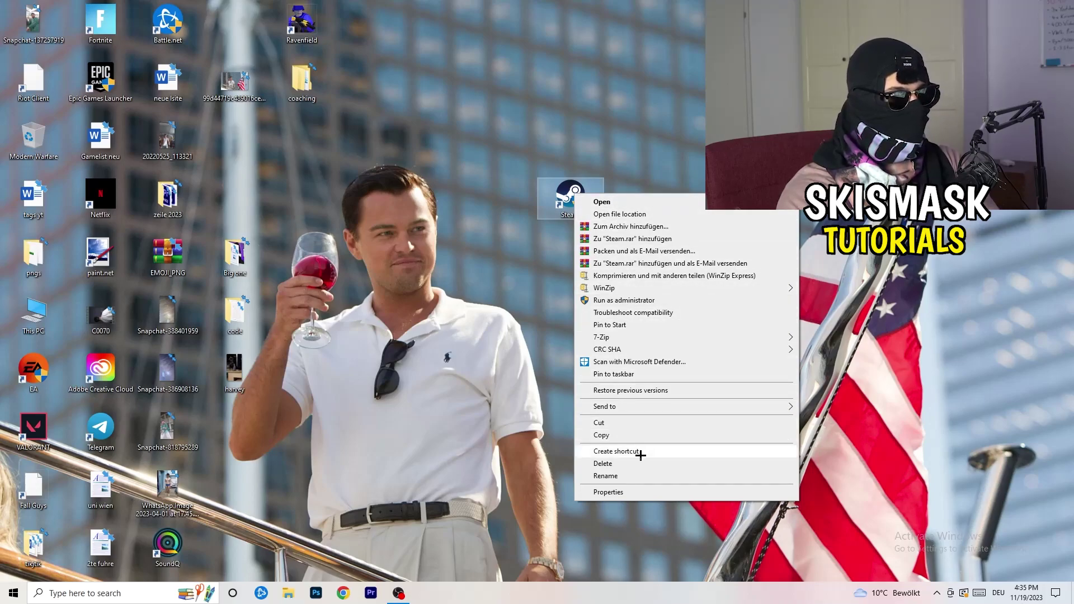
pyautogui.click(646, 492)
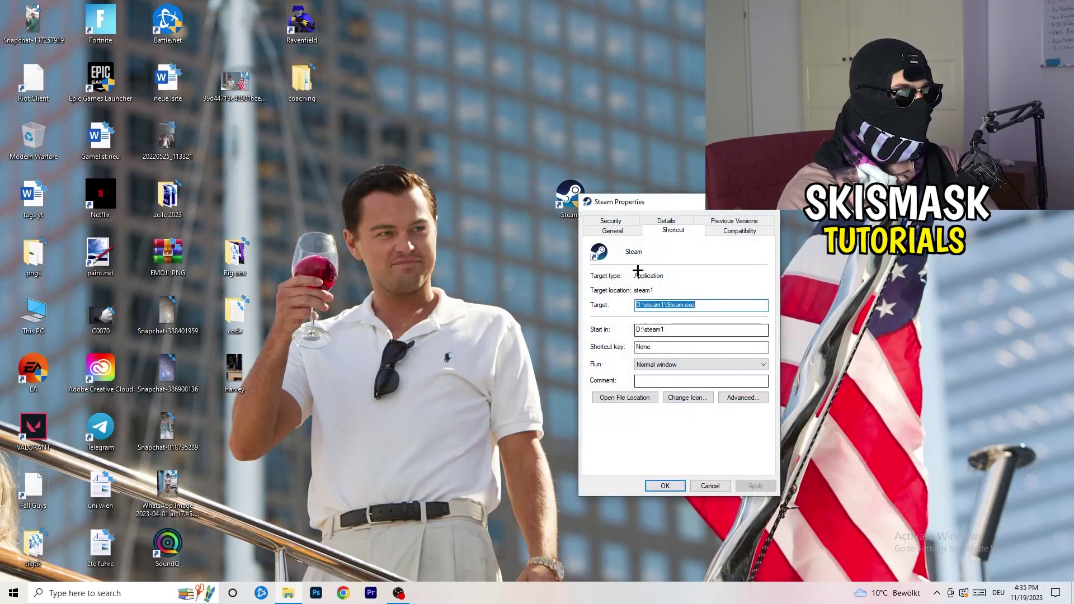
pyautogui.moveTo(632, 203); pyautogui.dragTo(462, 108)
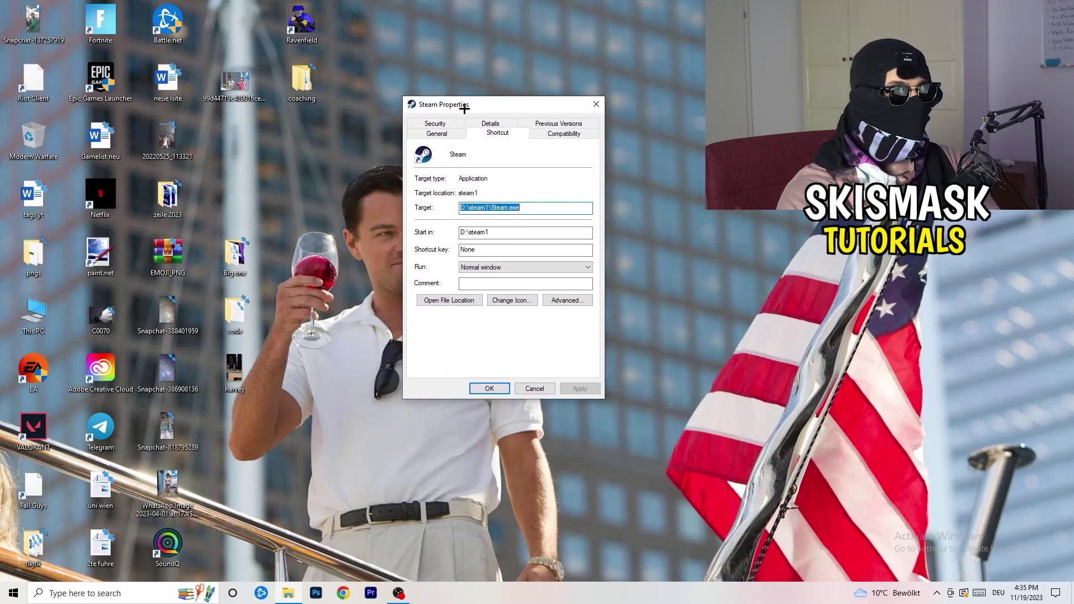
pyautogui.click(569, 133)
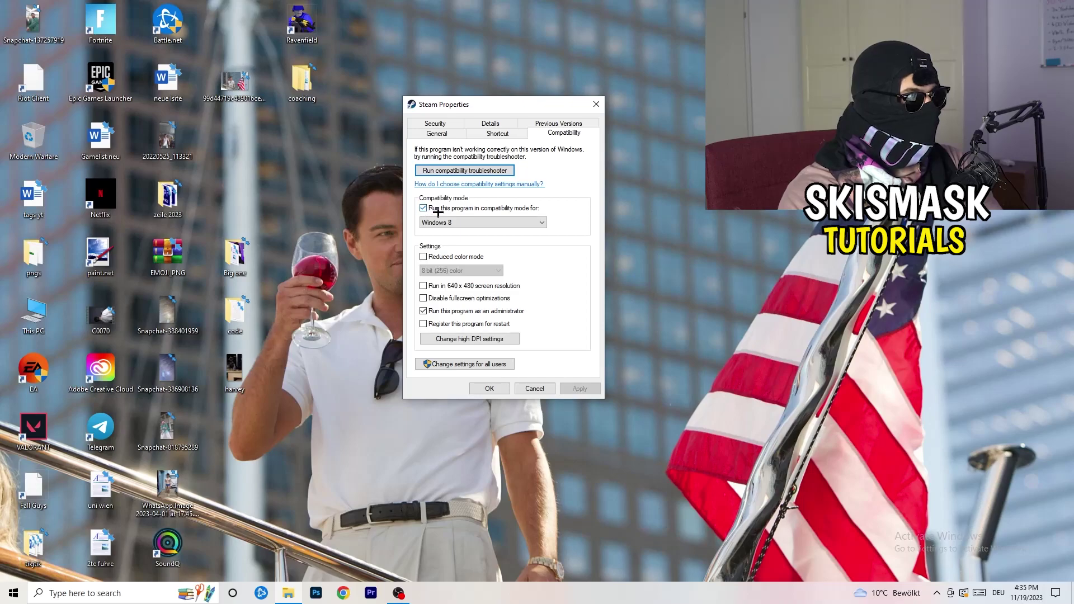
pyautogui.click(506, 222)
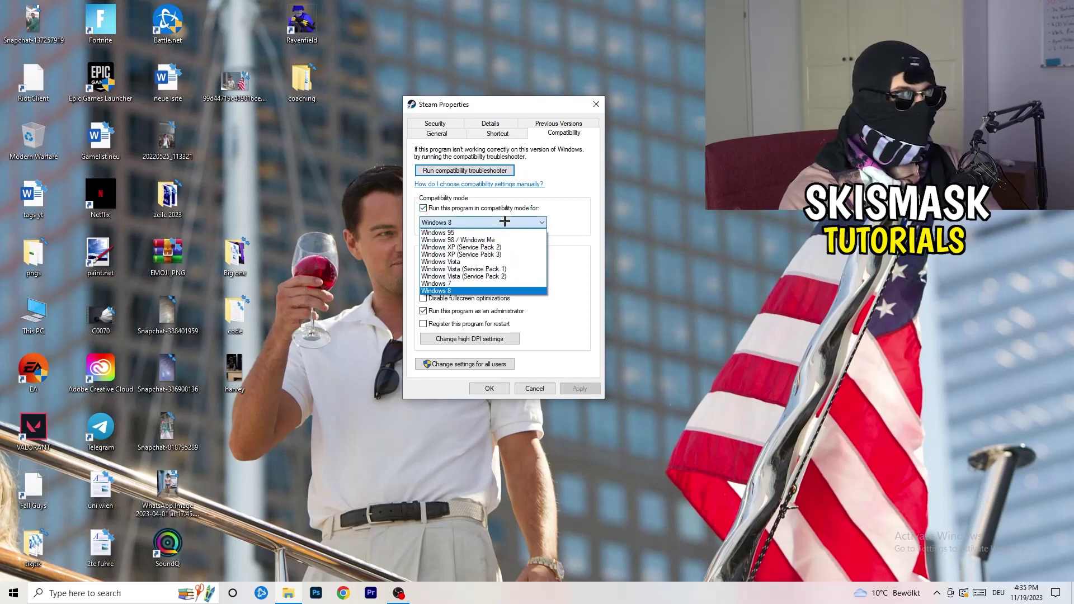
pyautogui.click(596, 214)
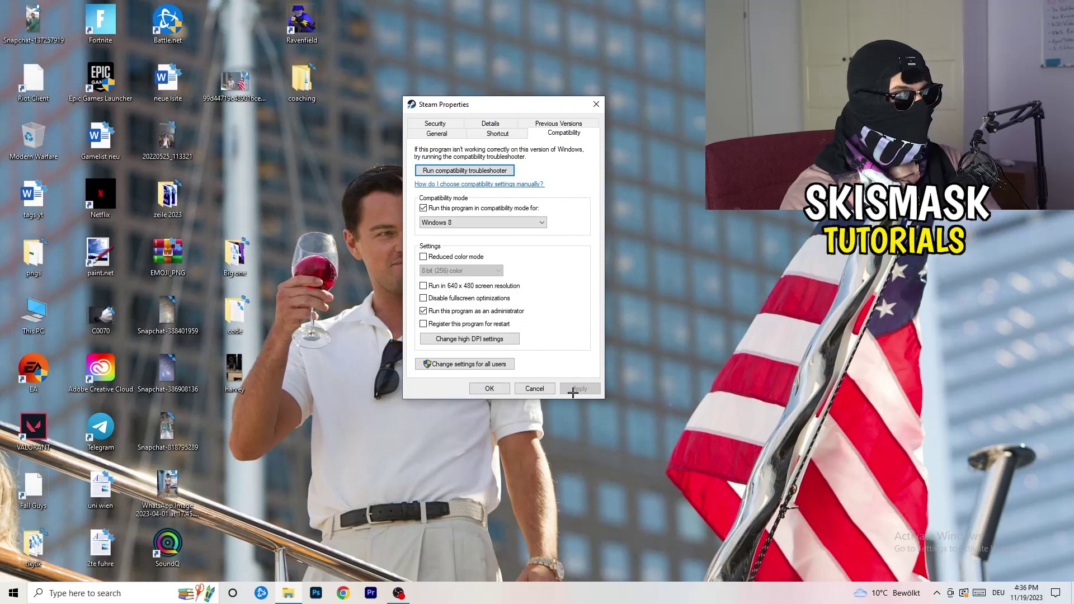
pyautogui.click(489, 388)
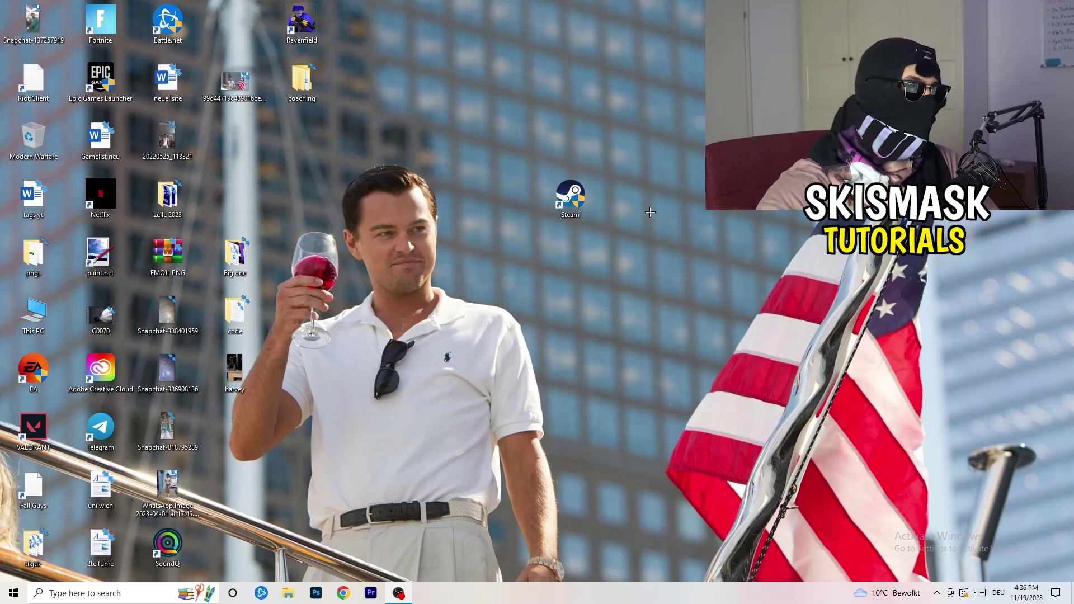
# Verify the Steam shortcut's Windows 8 and administrator compatibility settings, then move the icon back to its original spot
pyautogui.moveTo(584, 209); pyautogui.dragTo(516, 210)
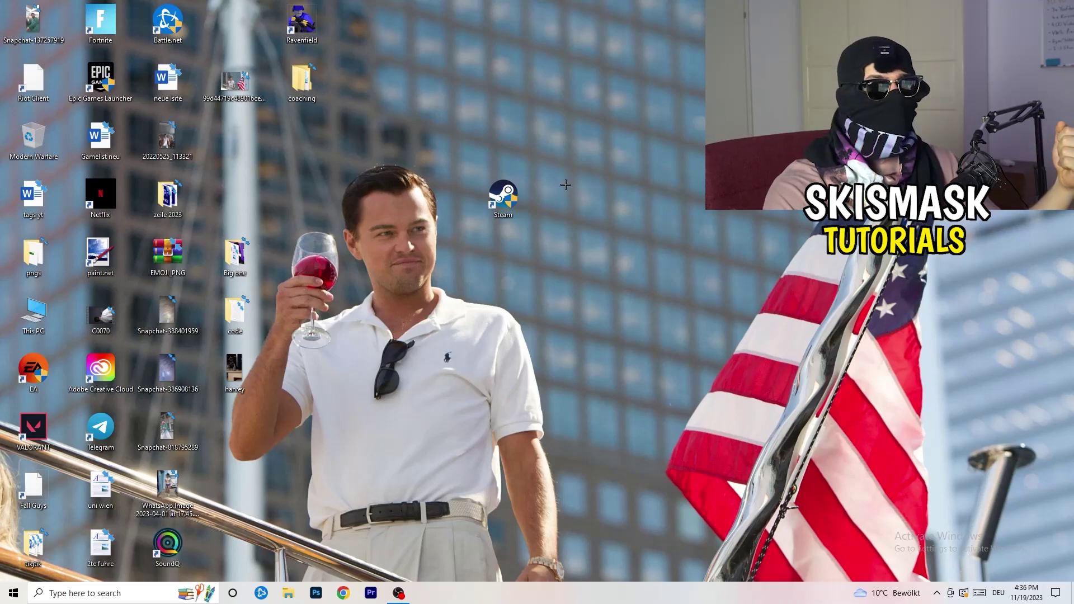
pyautogui.moveTo(515, 198); pyautogui.dragTo(387, 191)
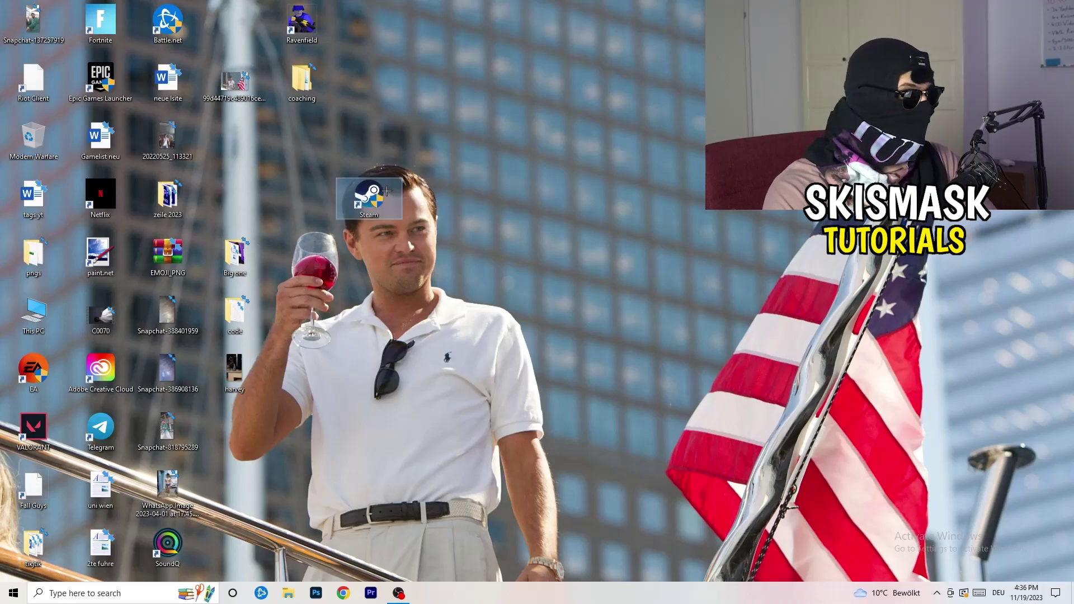
pyautogui.rightClick(370, 193)
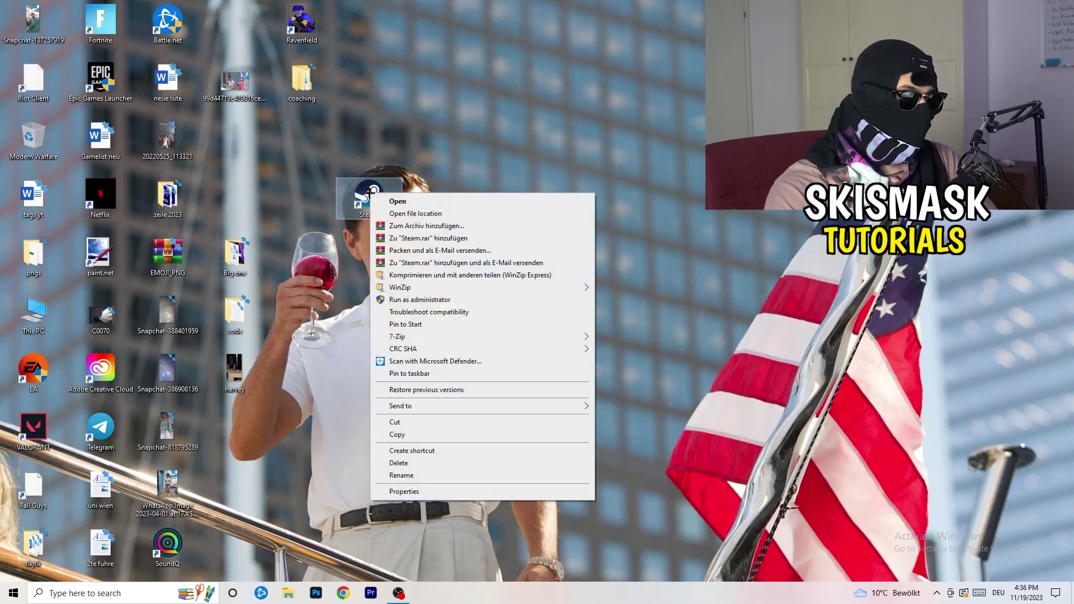
pyautogui.click(403, 491)
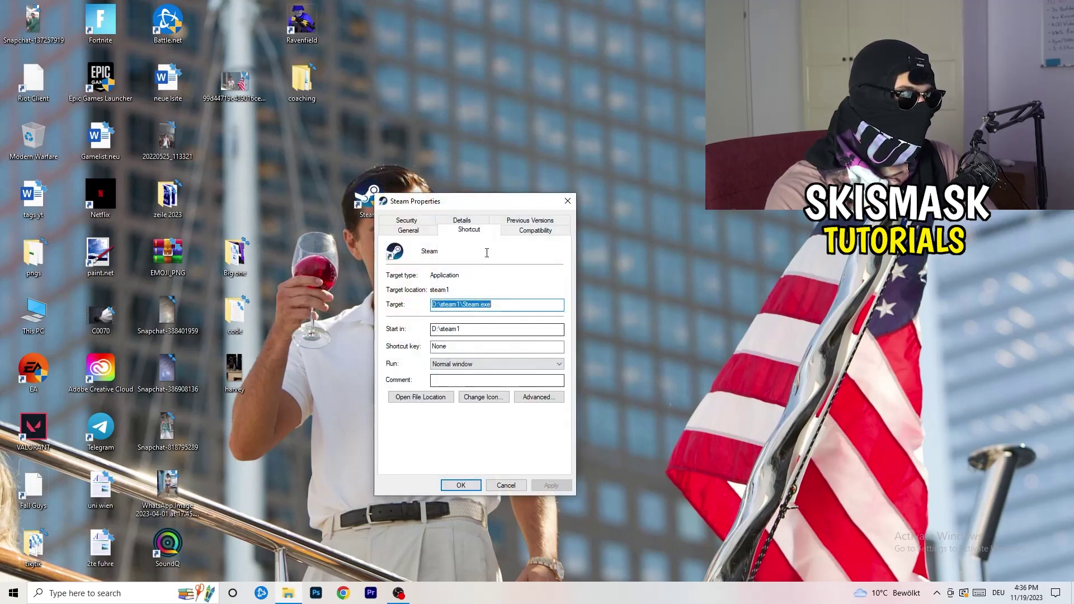
pyautogui.click(530, 227)
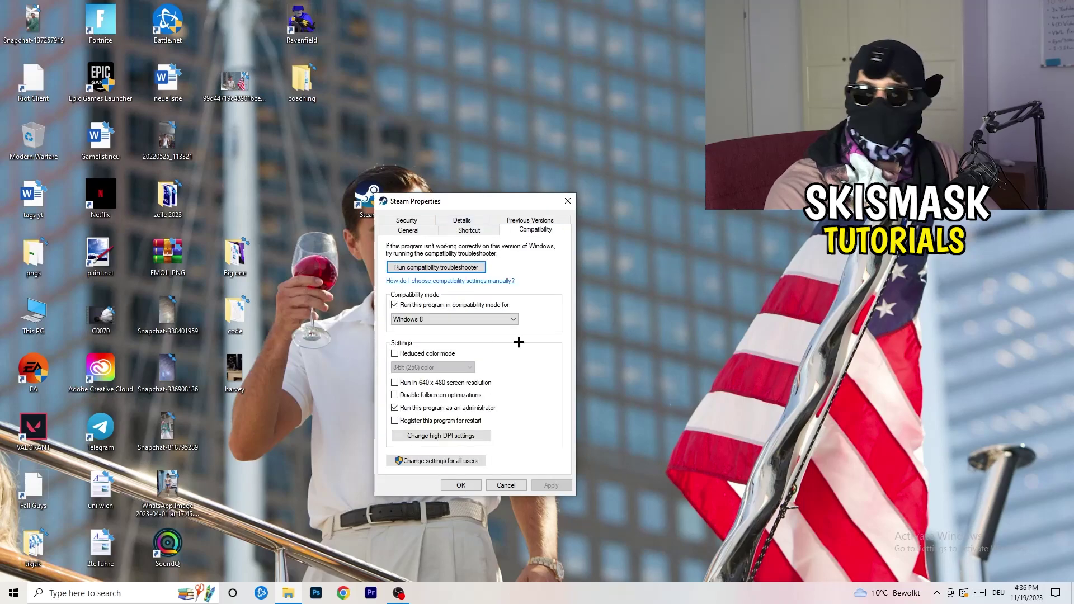
pyautogui.click(568, 201)
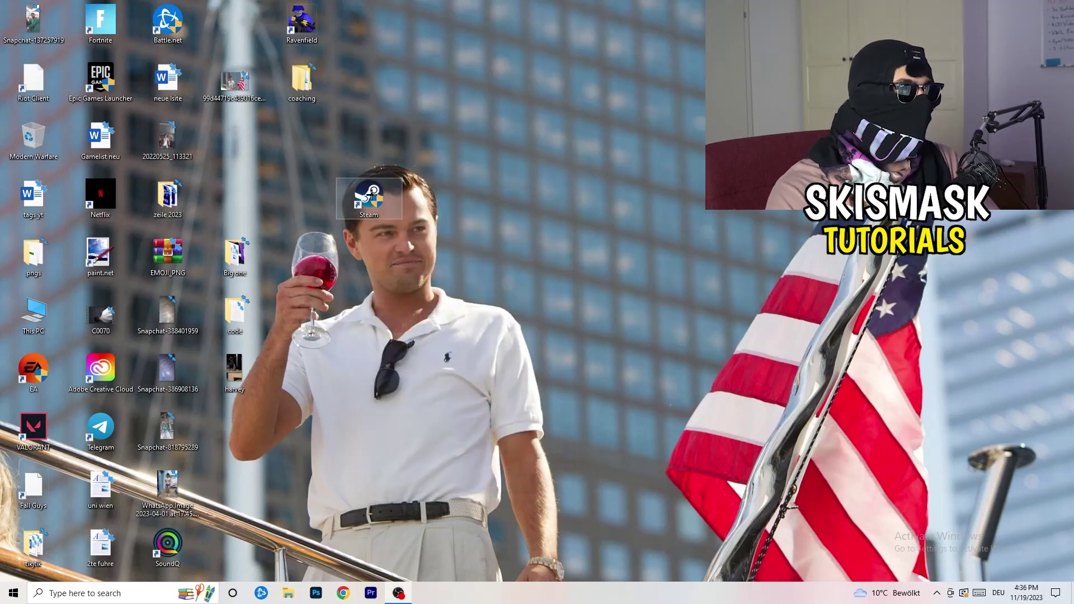
pyautogui.moveTo(369, 199); pyautogui.dragTo(234, 137)
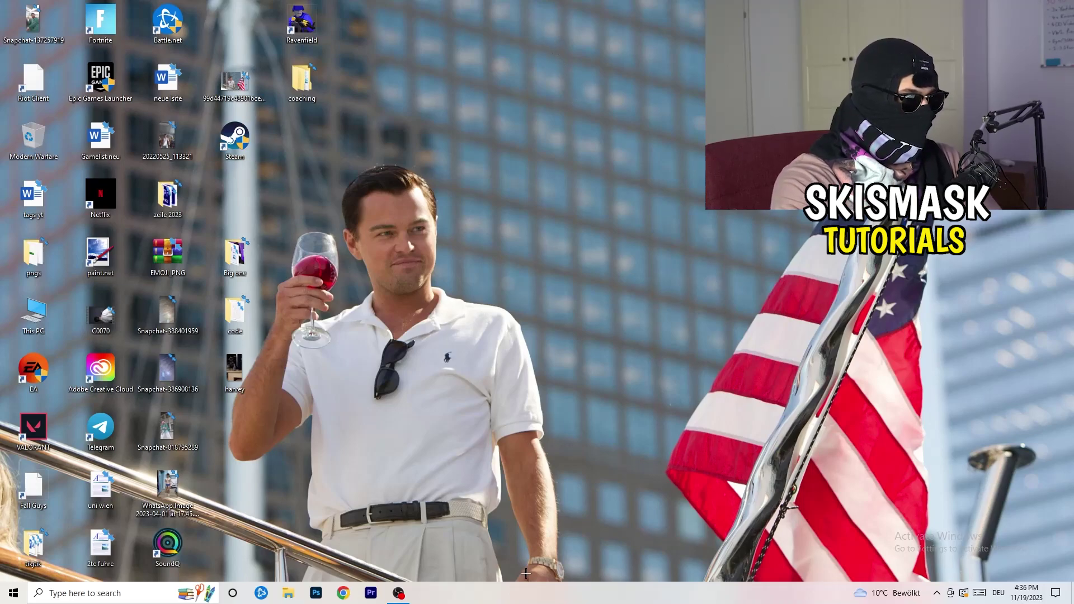
pyautogui.moveTo(531, 587); pyautogui.dragTo(537, 111)
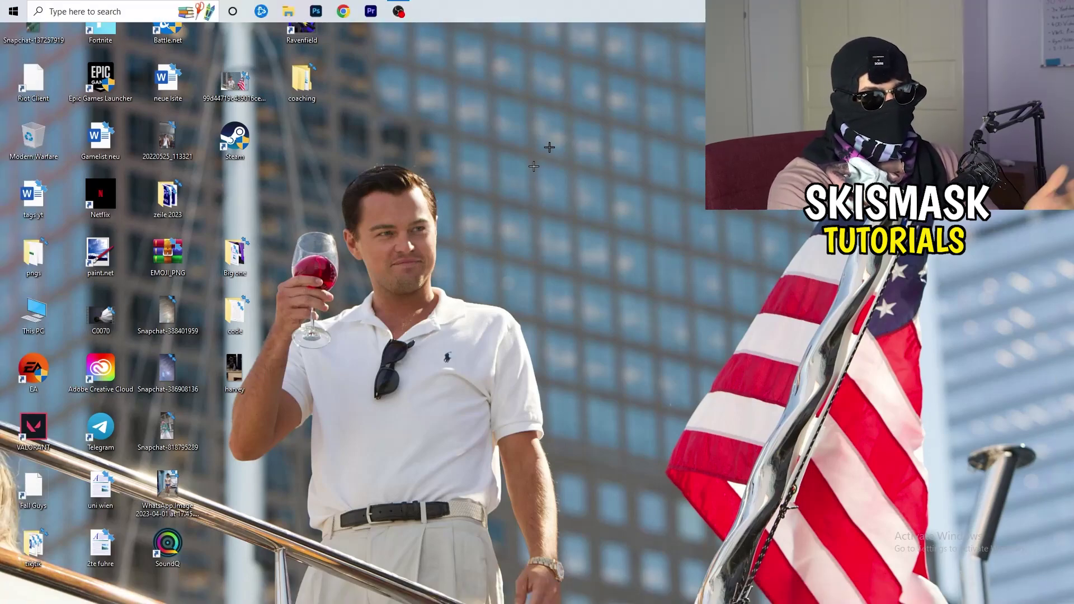
# Return the taskbar to the bottom edge and open a maximized Task Manager on the Details tab
pyautogui.moveTo(570, 347); pyautogui.dragTo(615, 599)
pyautogui.rightClick(573, 595)
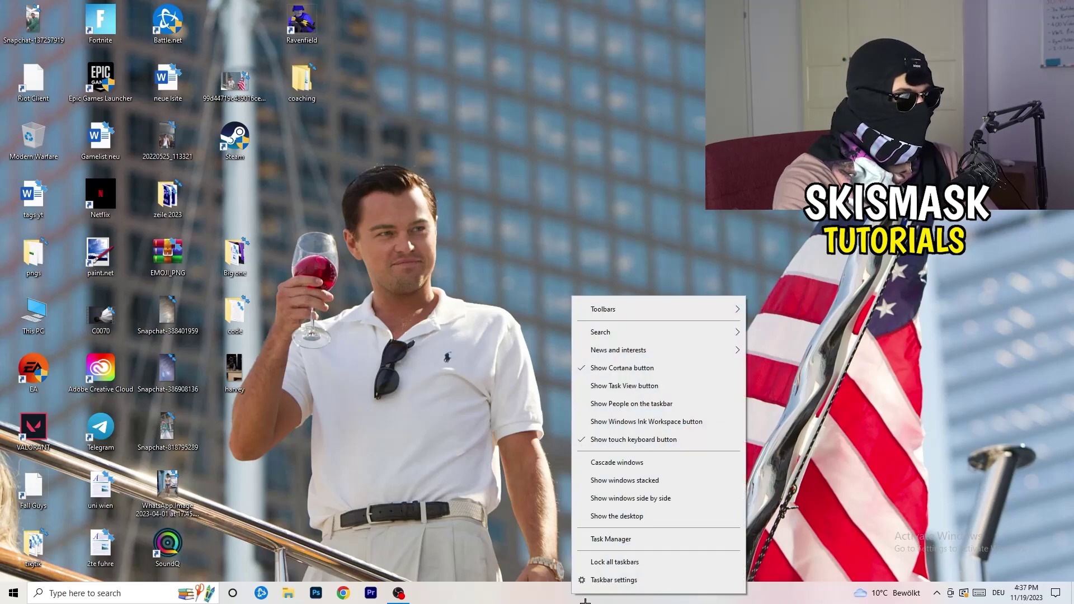
pyautogui.click(619, 539)
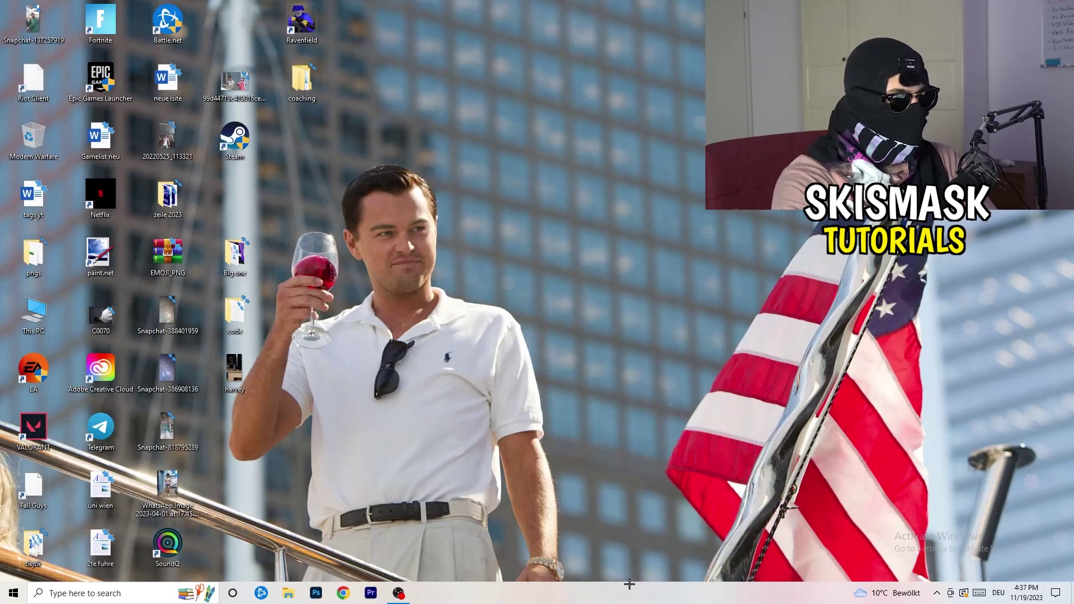
pyautogui.click(622, 23)
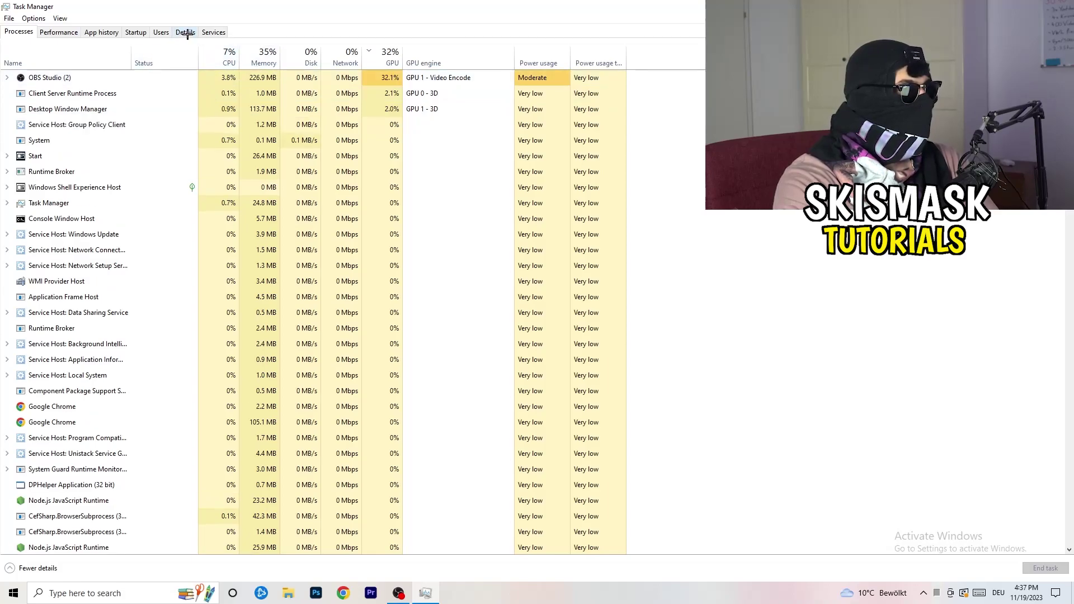
pyautogui.click(186, 32)
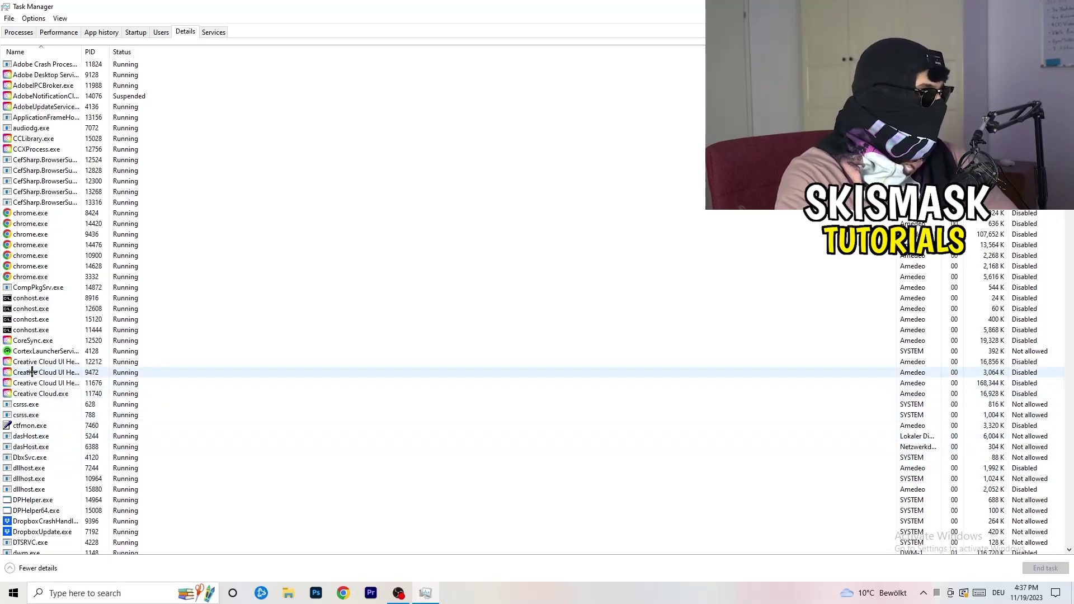
# View the Set priority levels for Creative Cloud UI Helper, leave it at Normal, and exit Task Manager
pyautogui.rightClick(31, 373)
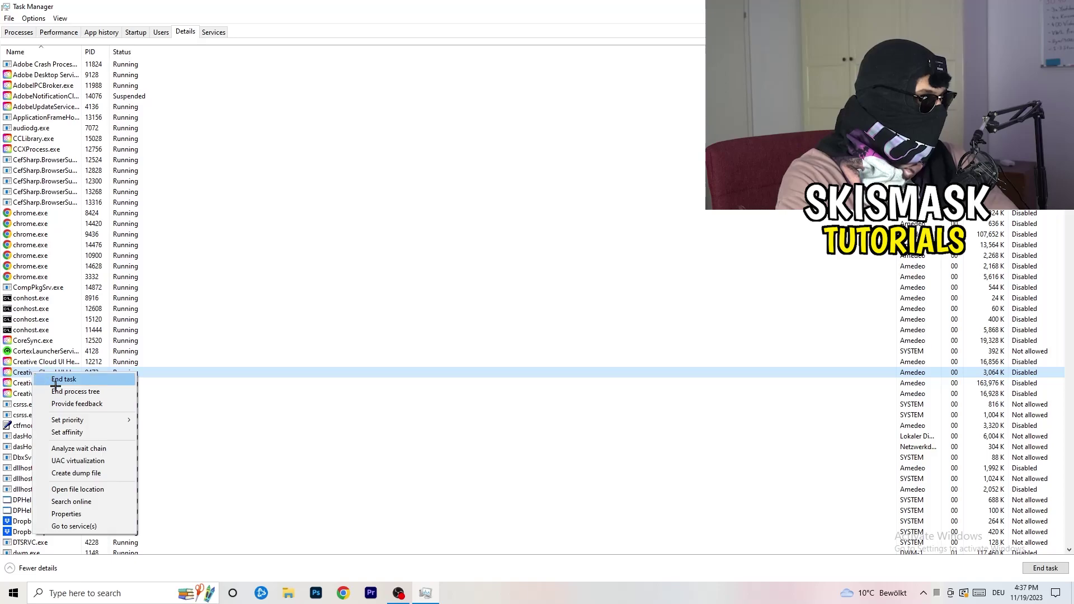
pyautogui.moveTo(130, 419)
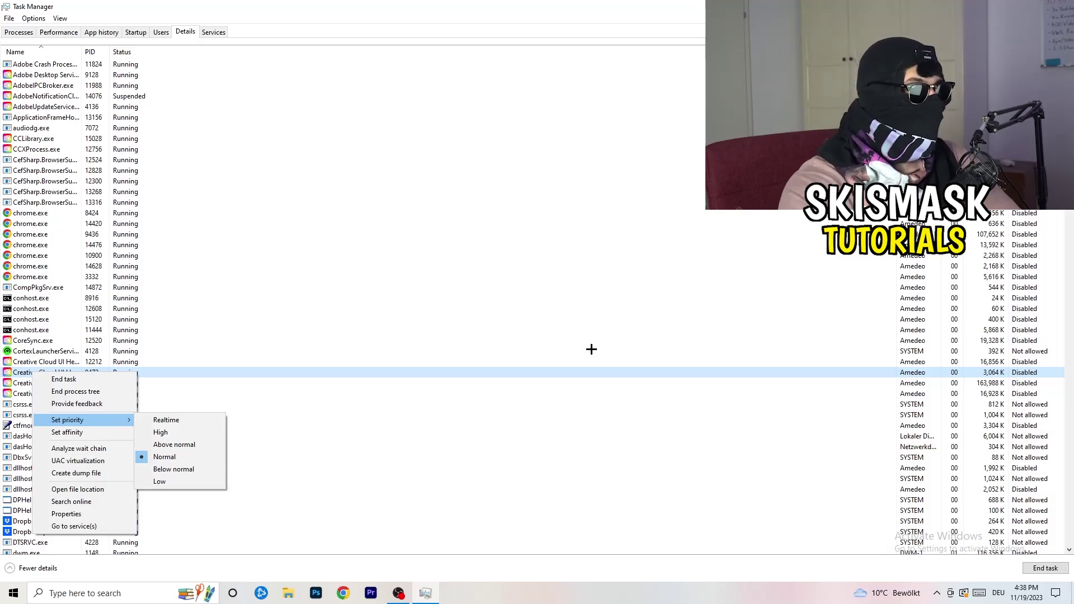
pyautogui.press('Escape')
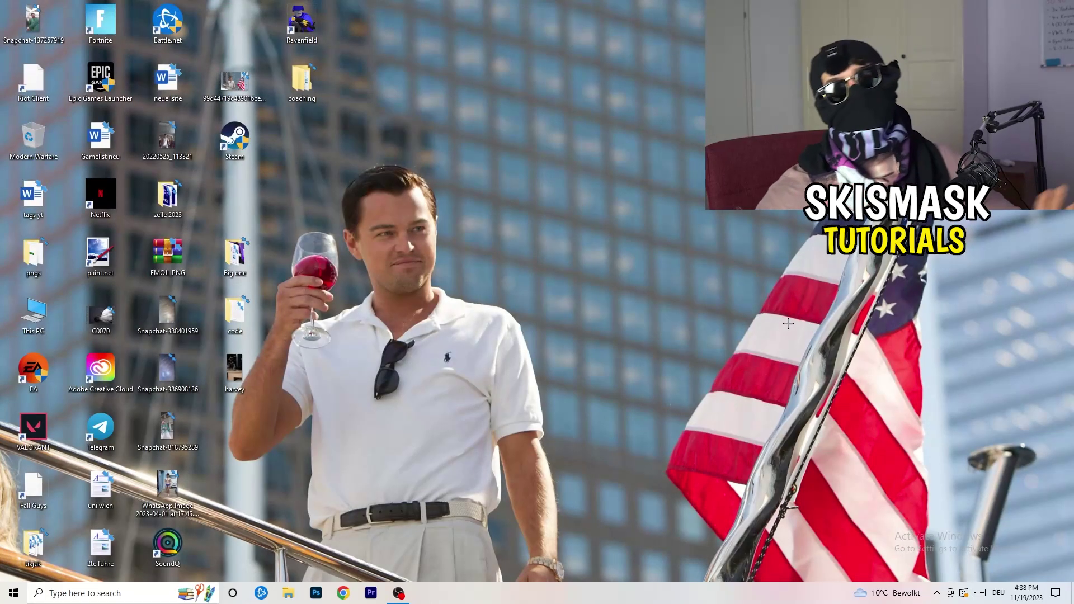